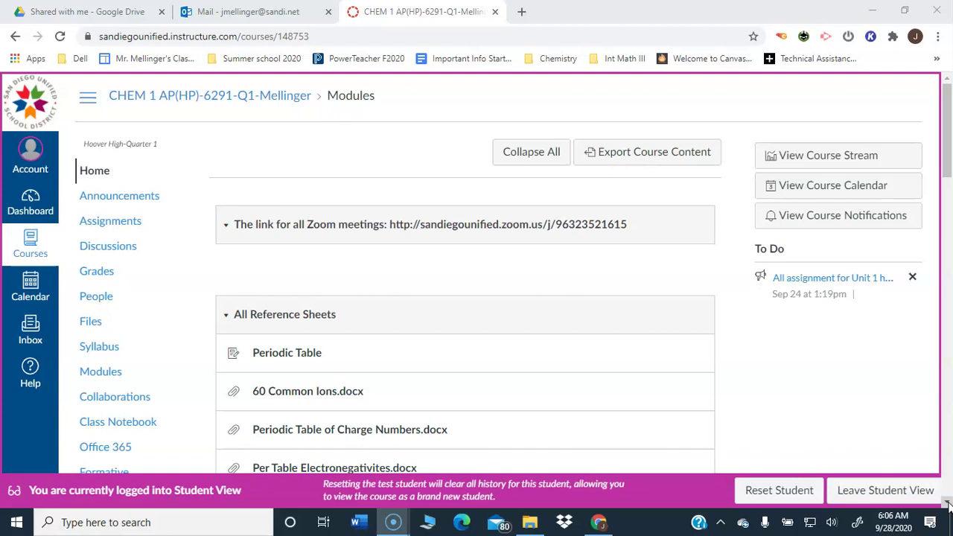
- Scroll through the Modules list to find the Day 11 item in the Unit 1 module
{"action": "left_click", "coordinate": [948, 503]}
{"action": "left_click", "coordinate": [947, 503]}
{"action": "left_click", "coordinate": [947, 503]}
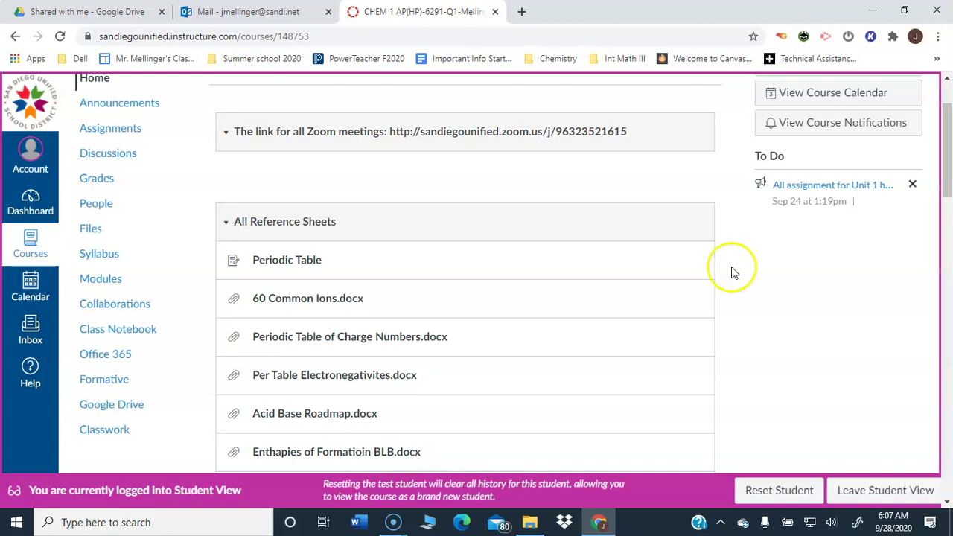
{"action": "left_click", "coordinate": [946, 504]}
{"action": "left_click_drag", "start_coordinate": [947, 503], "coordinate": [946, 503]}
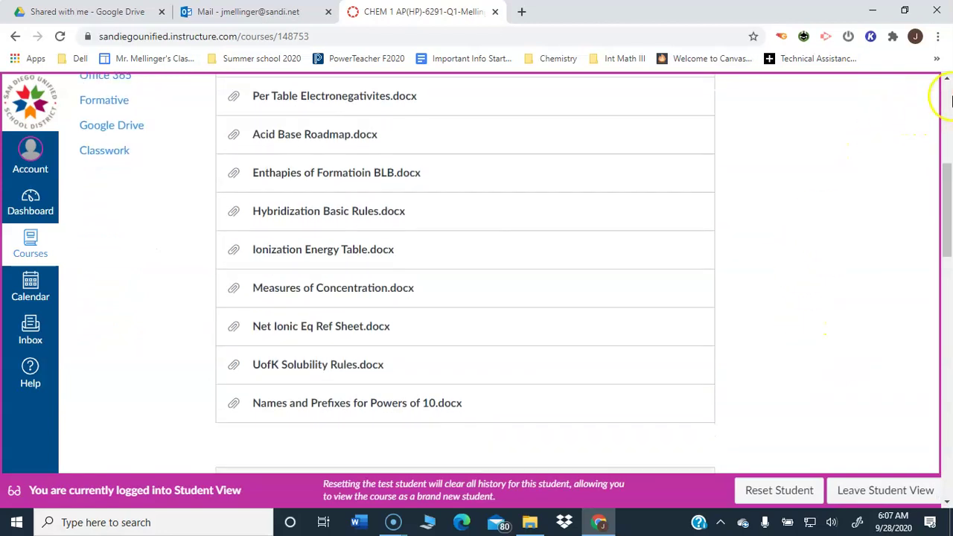
{"action": "left_click", "coordinate": [946, 97]}
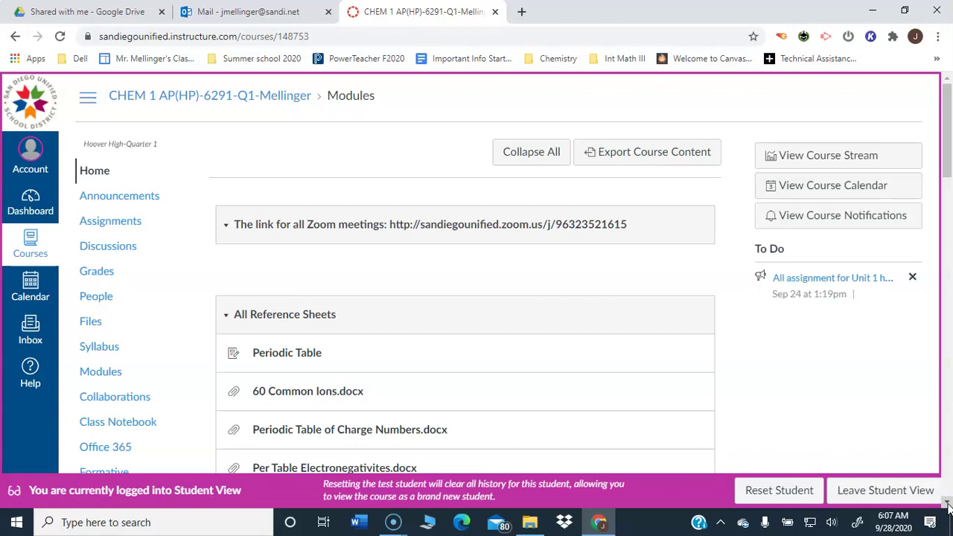
{"action": "scroll", "coordinate": [947, 504], "scroll_direction": "down", "scroll_amount": 7}
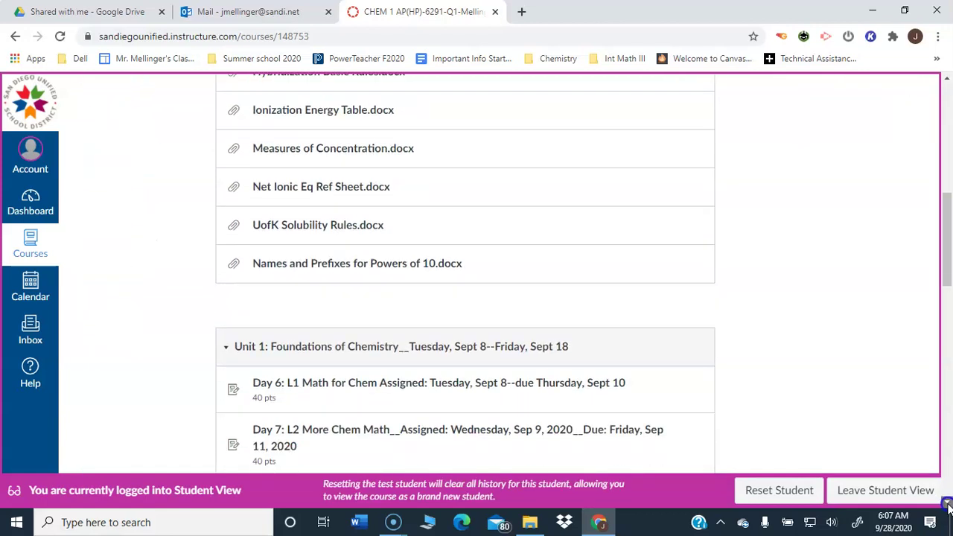
{"action": "scroll", "coordinate": [947, 505], "scroll_direction": "down", "scroll_amount": 3}
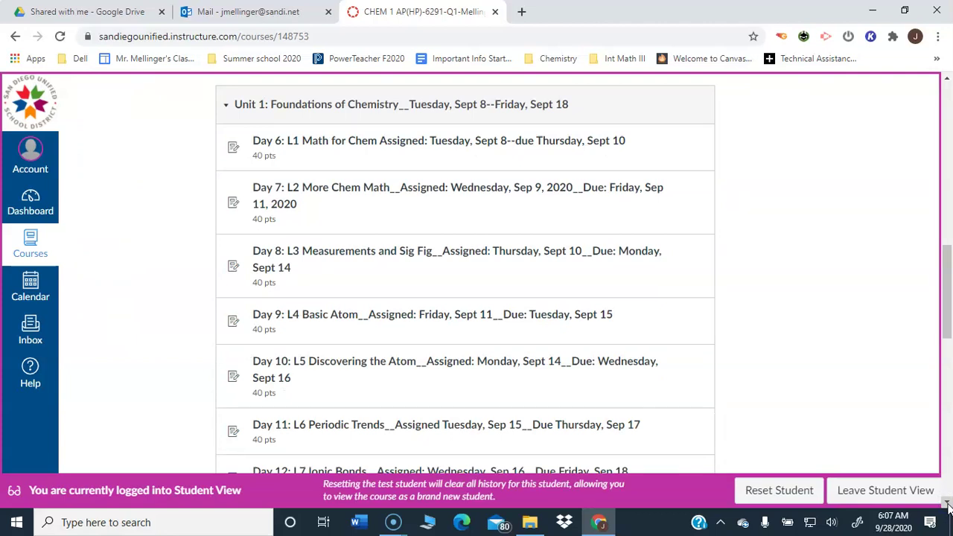
{"action": "left_click", "coordinate": [947, 505]}
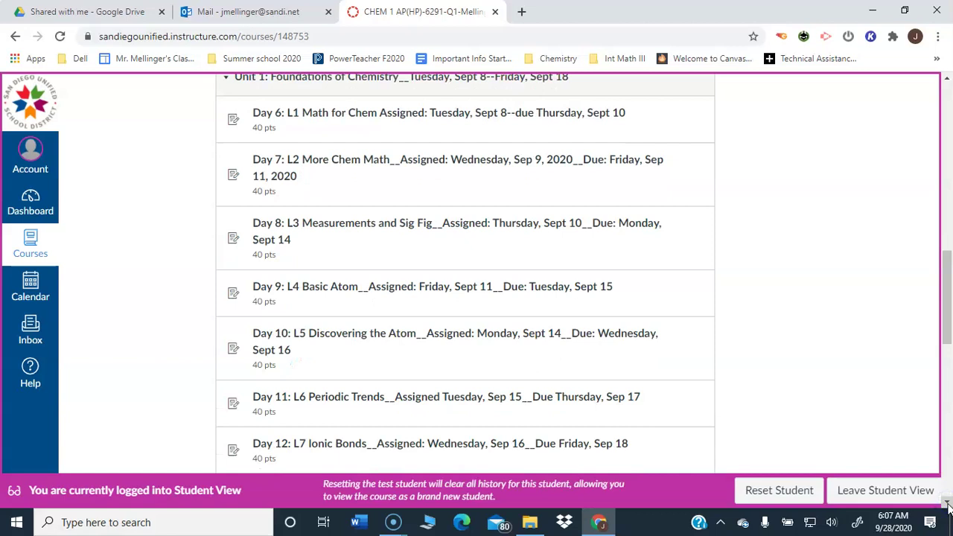
{"action": "left_click", "coordinate": [947, 505]}
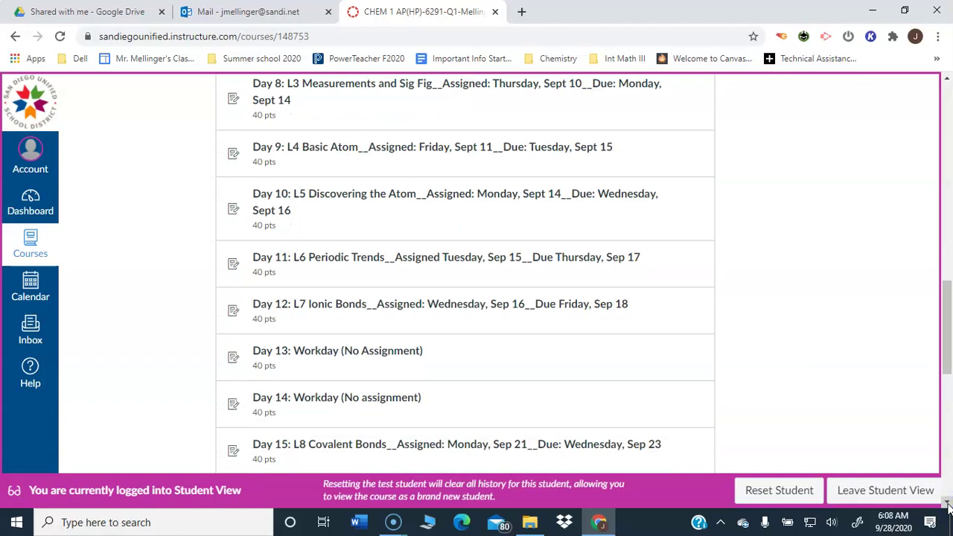
{"action": "left_click", "coordinate": [948, 505]}
{"action": "left_click", "coordinate": [948, 505]}
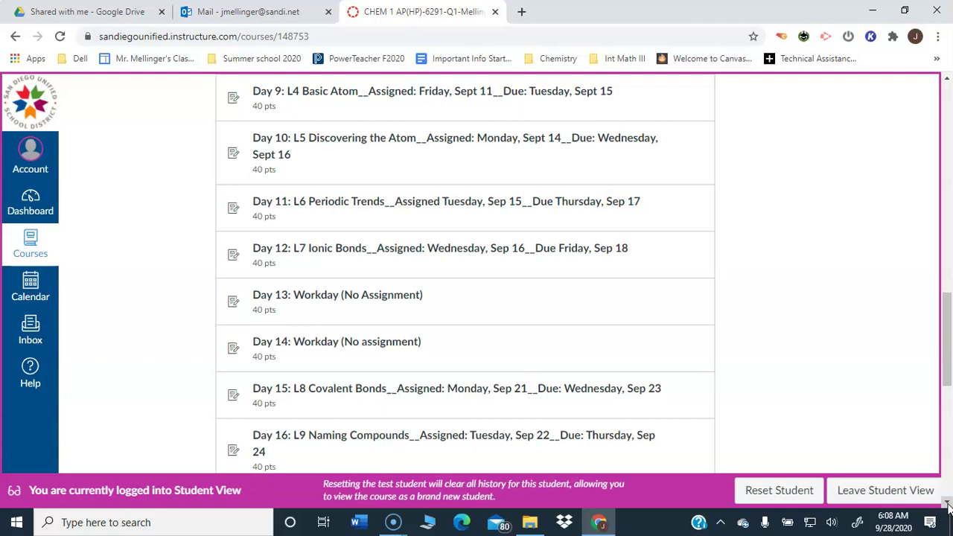
{"action": "left_click", "coordinate": [947, 504]}
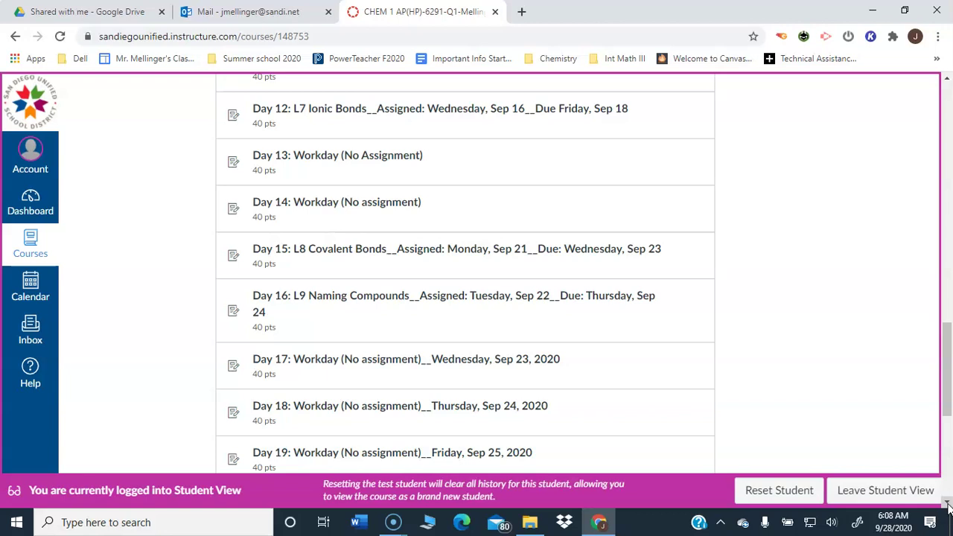
{"action": "left_click_drag", "start_coordinate": [948, 505], "coordinate": [948, 506]}
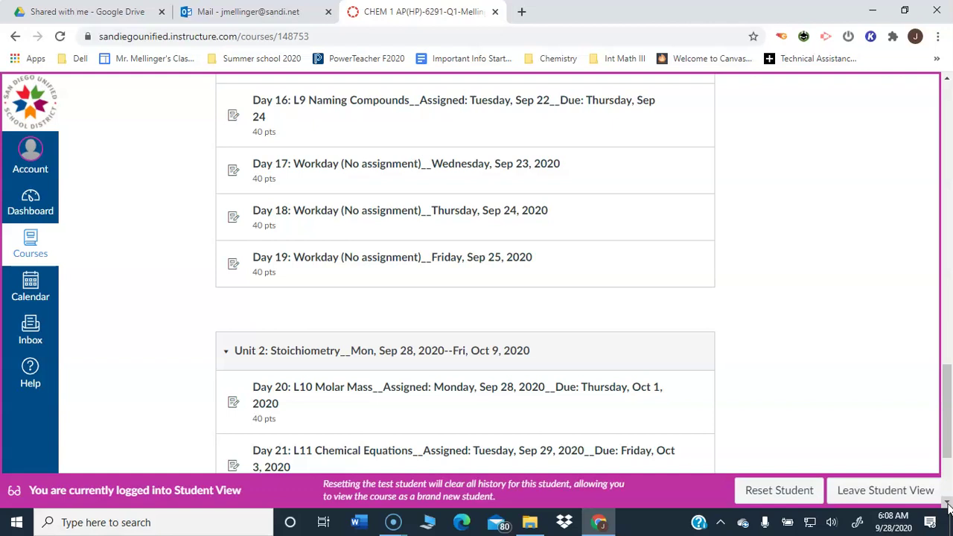
{"action": "scroll", "coordinate": [947, 506], "scroll_direction": "down", "scroll_amount": 5}
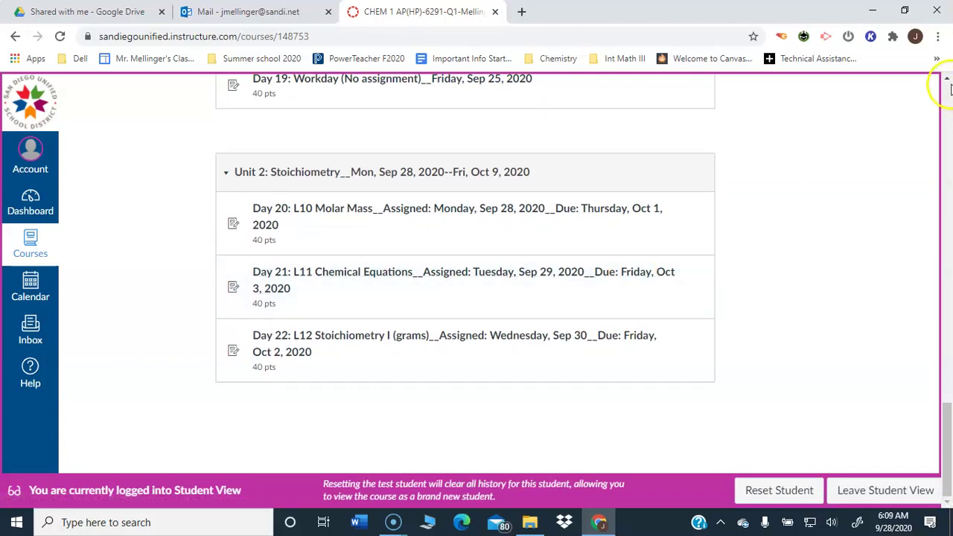
{"action": "scroll", "coordinate": [947, 80], "scroll_direction": "up", "scroll_amount": 10}
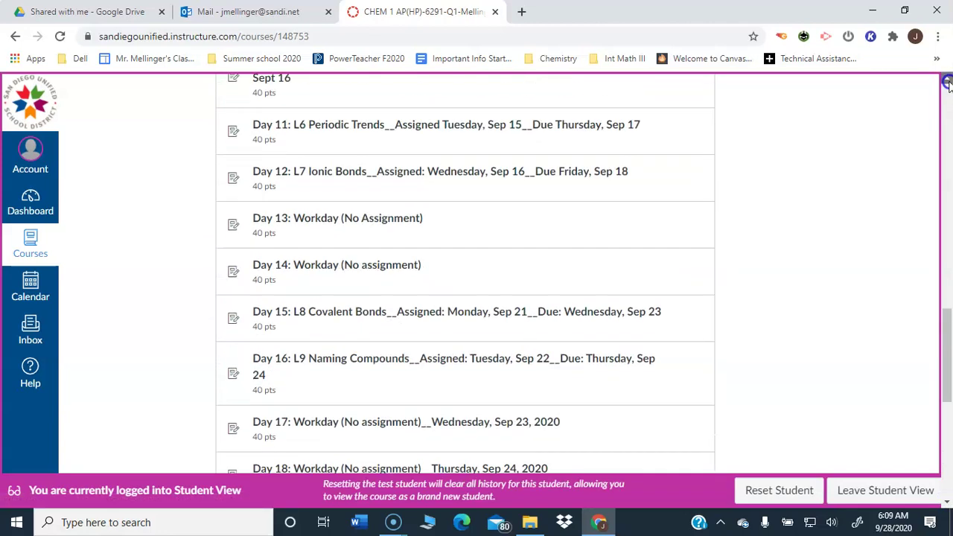
{"action": "scroll", "coordinate": [948, 79], "scroll_direction": "up", "scroll_amount": 2}
- Open Day 11: L6 Periodic Trends and review it: 40 points, no due date, text/URL/file submissions
{"action": "left_click", "coordinate": [558, 182]}
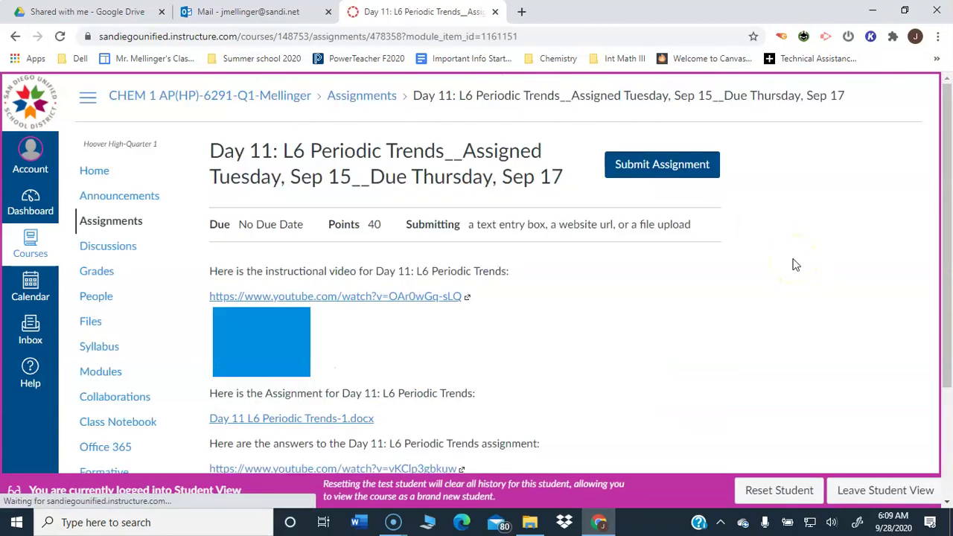
{"action": "scroll", "coordinate": [945, 431], "scroll_direction": "down", "scroll_amount": 3}
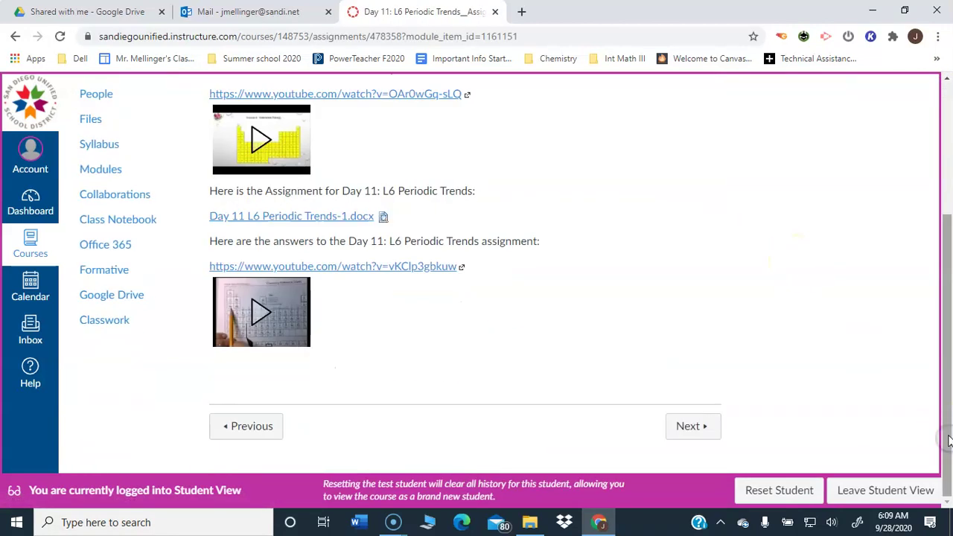
{"action": "scroll", "coordinate": [933, 300], "scroll_direction": "up", "scroll_amount": 3}
{"action": "scroll", "coordinate": [934, 300], "scroll_direction": "down", "scroll_amount": 2}
{"action": "scroll", "coordinate": [942, 340], "scroll_direction": "up", "scroll_amount": 2}
{"action": "scroll", "coordinate": [945, 319], "scroll_direction": "down", "scroll_amount": 1}
{"action": "left_click_drag", "start_coordinate": [945, 319], "coordinate": [949, 367]}
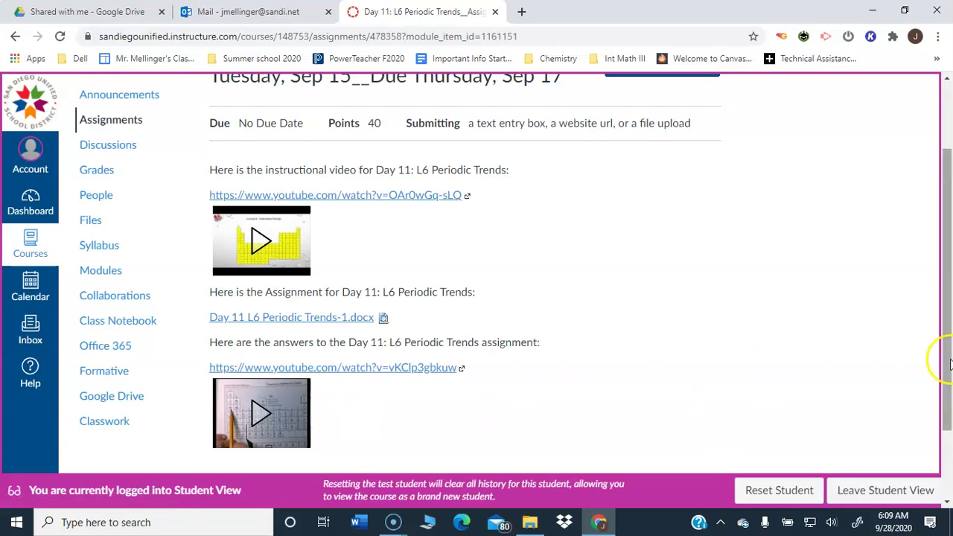
{"action": "left_click_drag", "start_coordinate": [949, 363], "coordinate": [950, 246]}
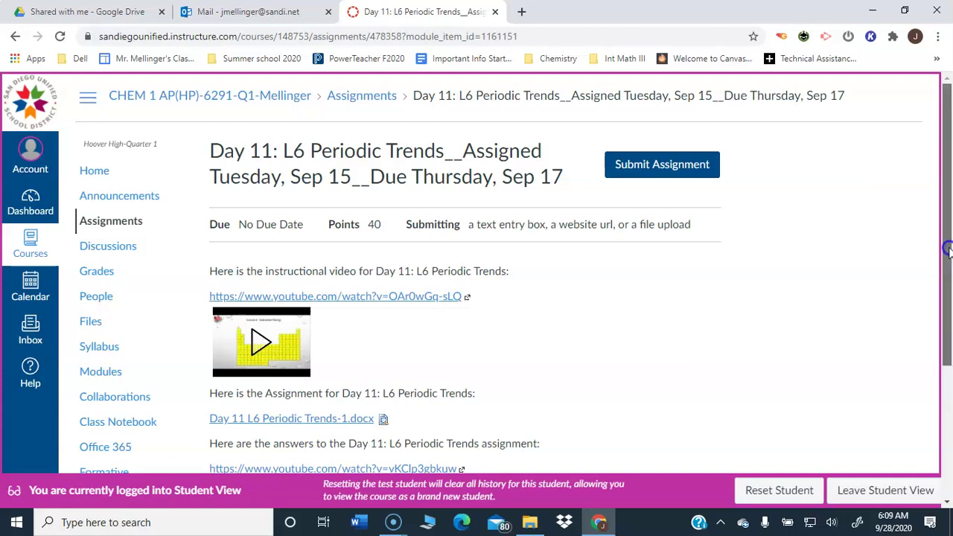
{"action": "mouse_move", "coordinate": [951, 250]}
{"action": "left_mouse_down"}
{"action": "mouse_move", "coordinate": [949, 385]}
{"action": "mouse_move", "coordinate": [950, 247]}
{"action": "left_mouse_up"}
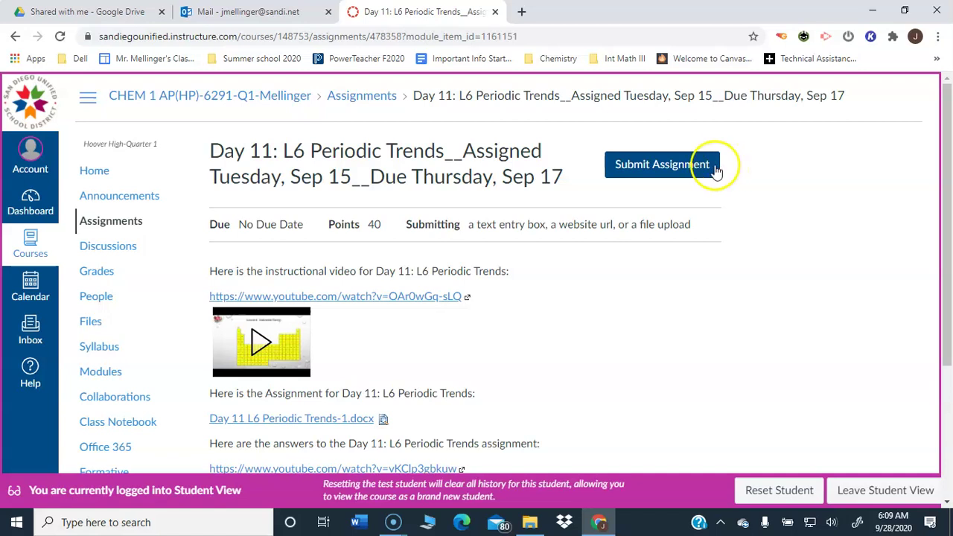
- Start the Day 11 submission, then open and cancel the file picker without choosing a file
{"action": "left_click", "coordinate": [662, 164]}
{"action": "left_click", "coordinate": [928, 238]}
{"action": "left_click_drag", "start_coordinate": [946, 242], "coordinate": [947, 293]}
{"action": "left_click", "coordinate": [429, 262]}
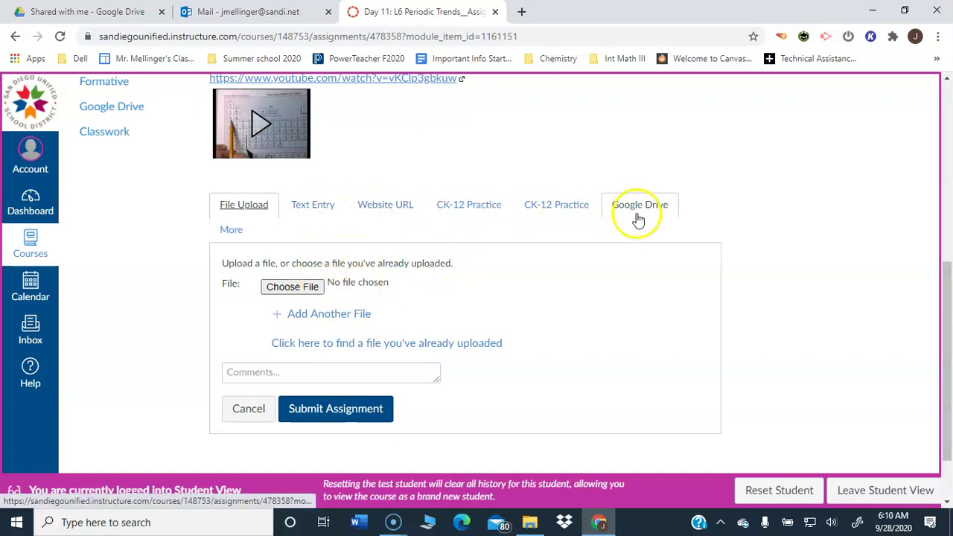
{"action": "left_click", "coordinate": [292, 288]}
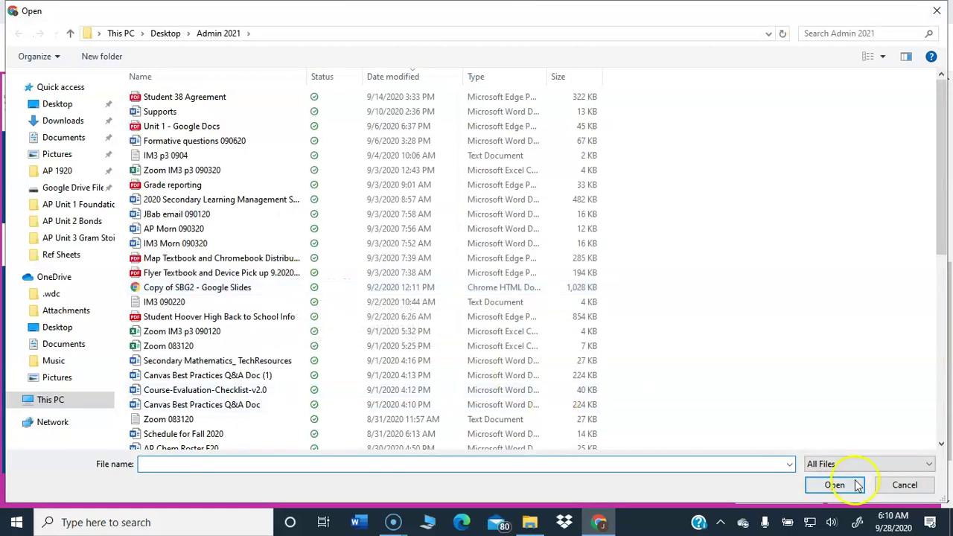
{"action": "left_click", "coordinate": [936, 10]}
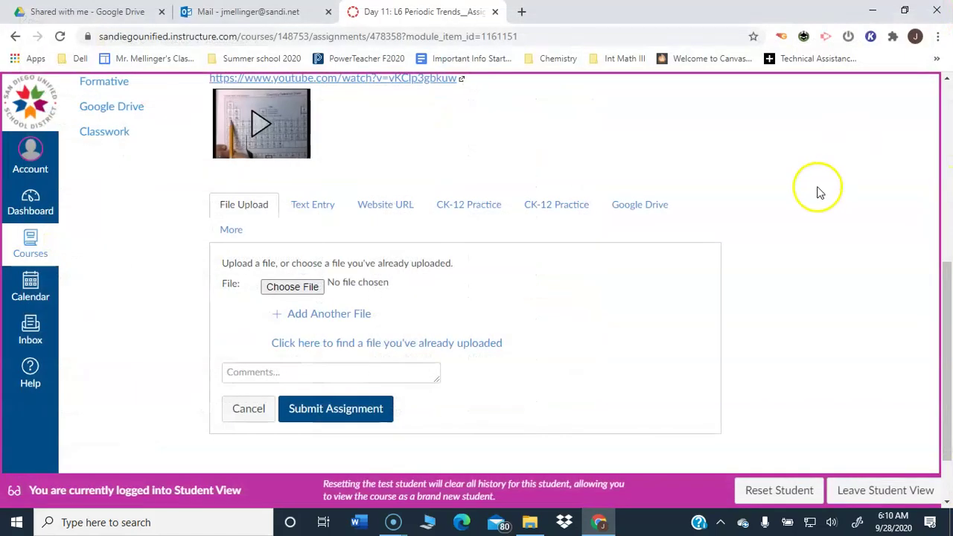
- Switch the Day 11 submission to Text Entry and place the cursor in the empty editor
{"action": "left_click", "coordinate": [324, 213]}
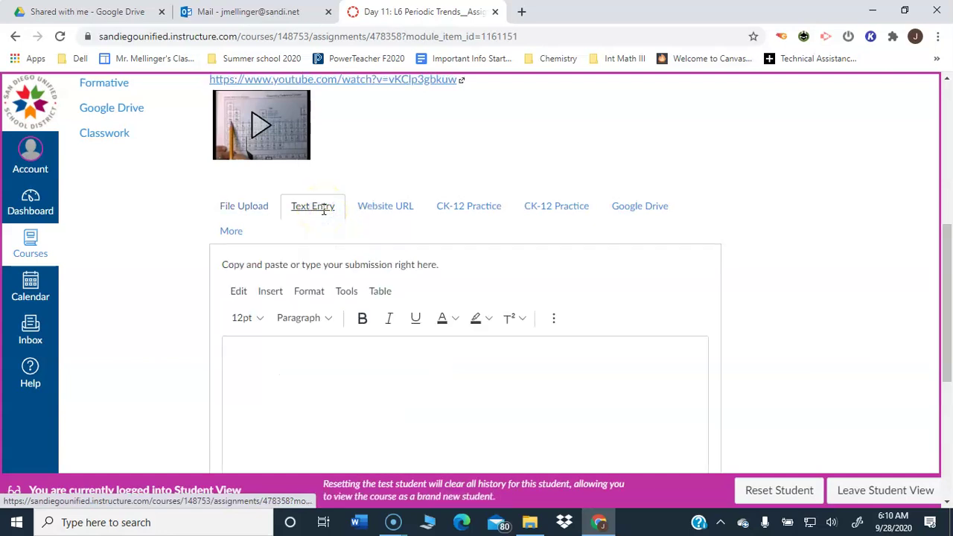
{"action": "left_click", "coordinate": [947, 501]}
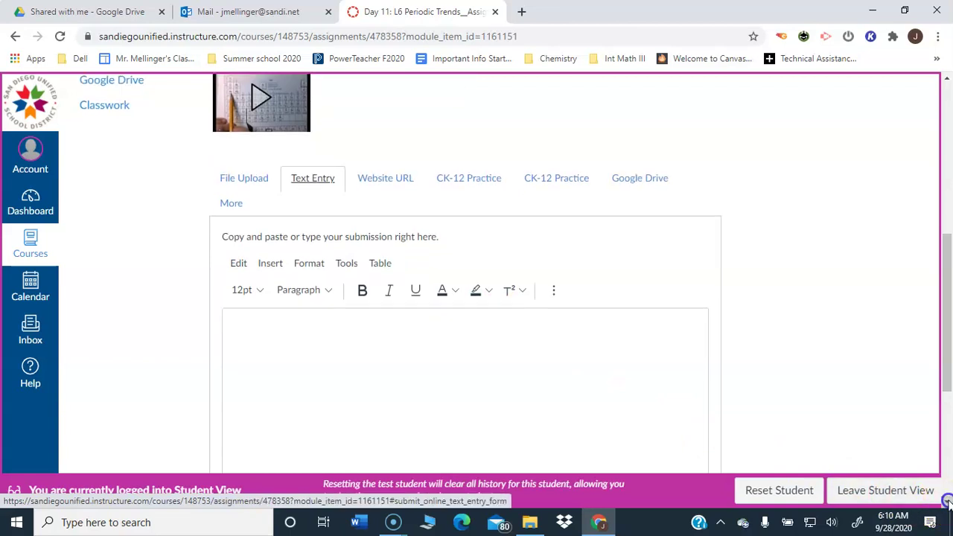
{"action": "left_click", "coordinate": [947, 501]}
{"action": "left_click", "coordinate": [493, 317]}
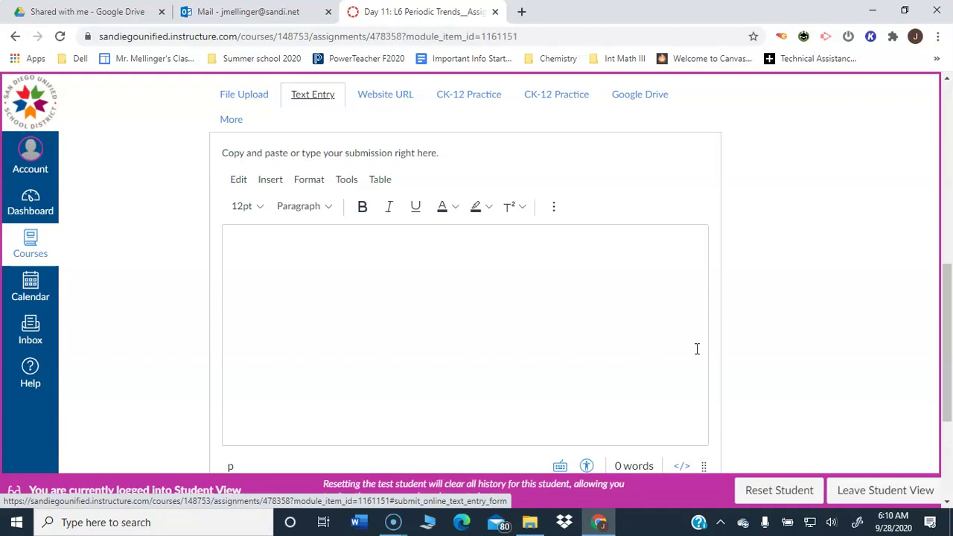
{"action": "left_click_drag", "start_coordinate": [943, 339], "coordinate": [948, 168]}
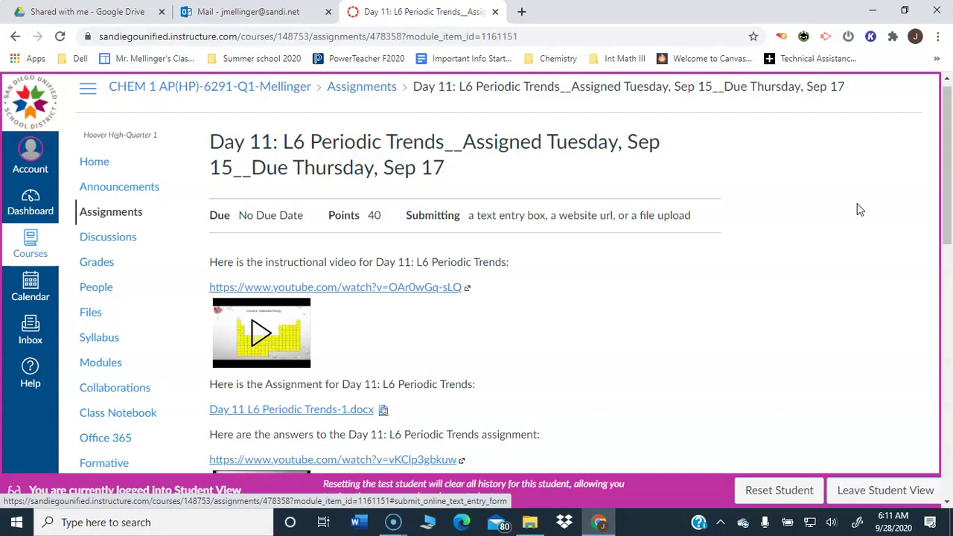
{"action": "left_click_drag", "start_coordinate": [940, 255], "coordinate": [949, 184]}
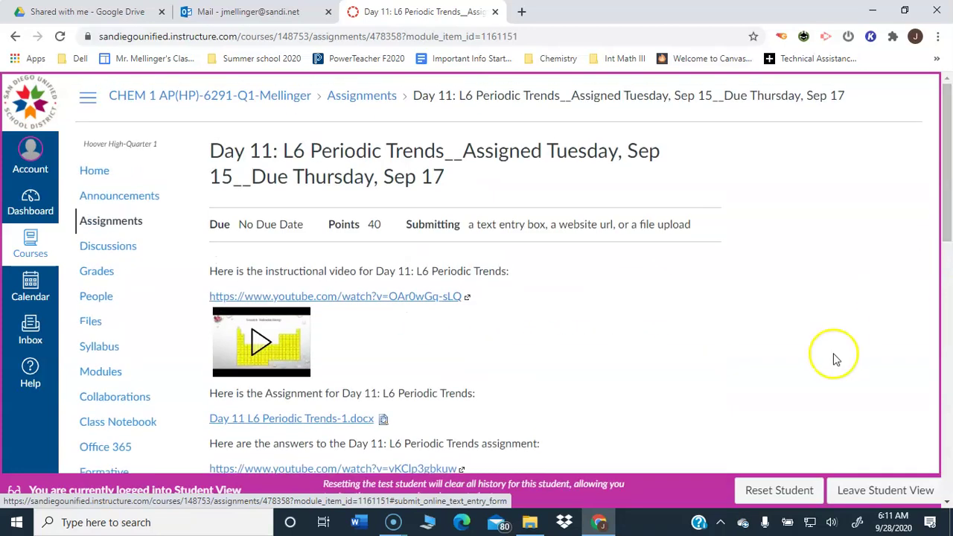